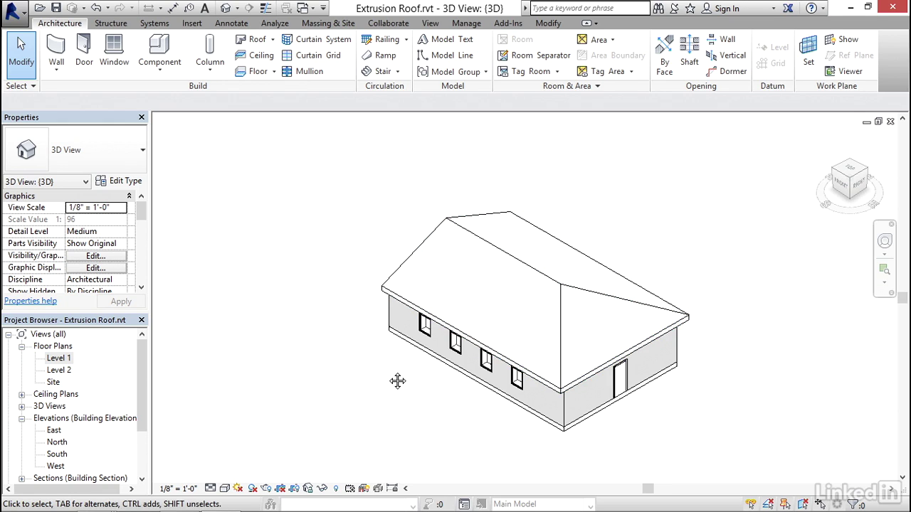
Step: Orbit the 3D house model and use the ViewCube to face the deck side
middle_click_drag(399, 378, 402, 400, "shift")
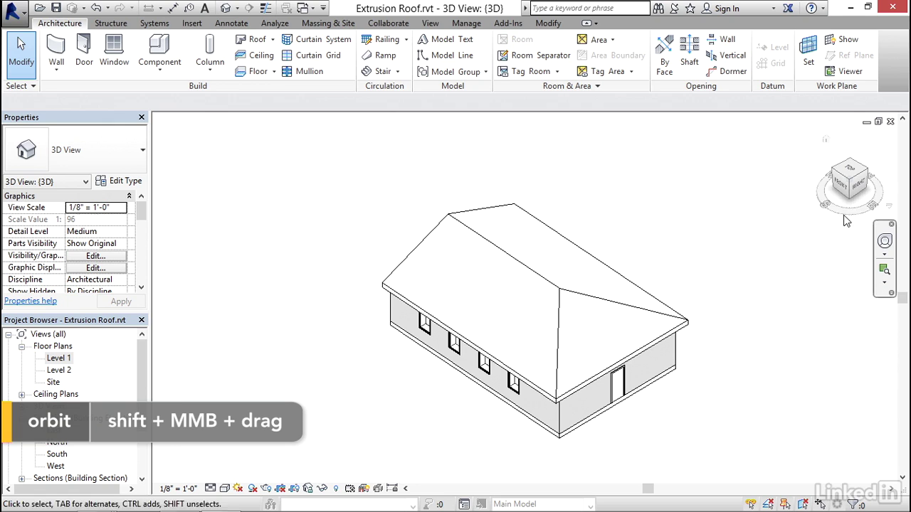
left_click(836, 175)
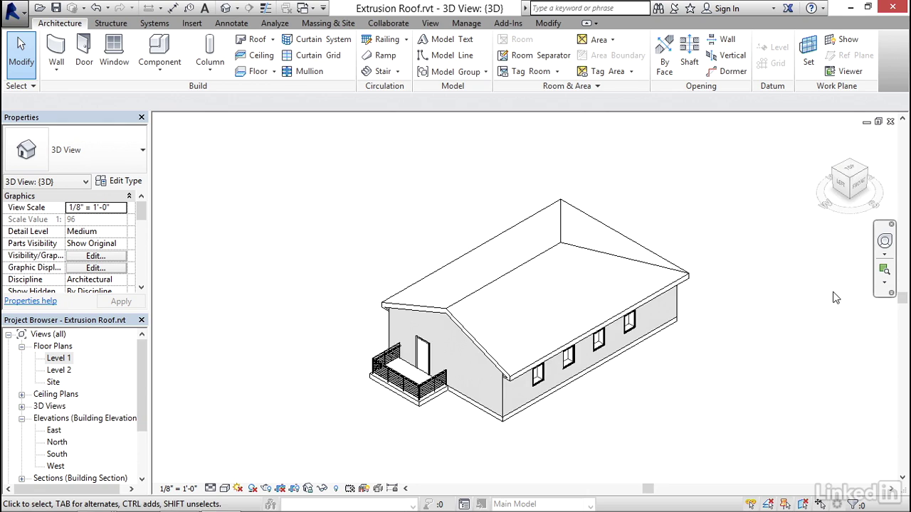
scroll(432, 443, "up", 3)
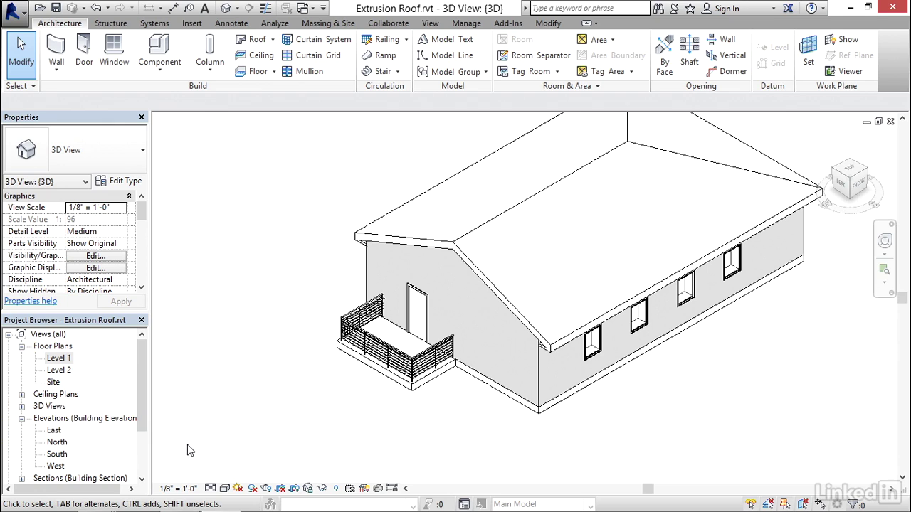
Step: Switch to the West elevation and start a Roof by Extrusion from the Roof dropdown
double_click(55, 466)
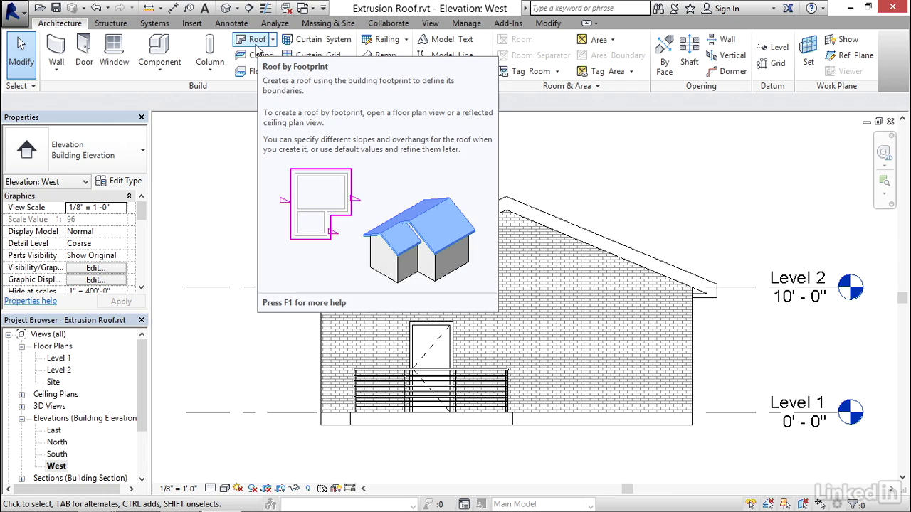
left_click(273, 40)
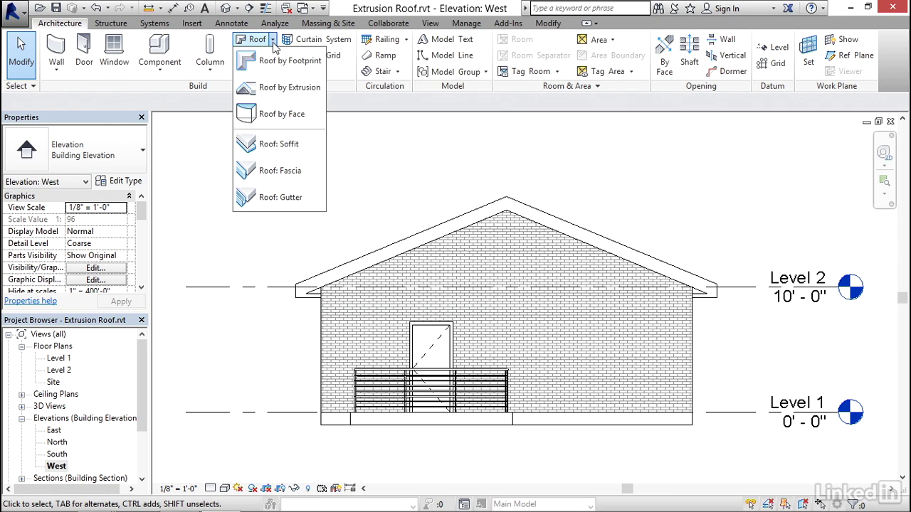
left_click(270, 91)
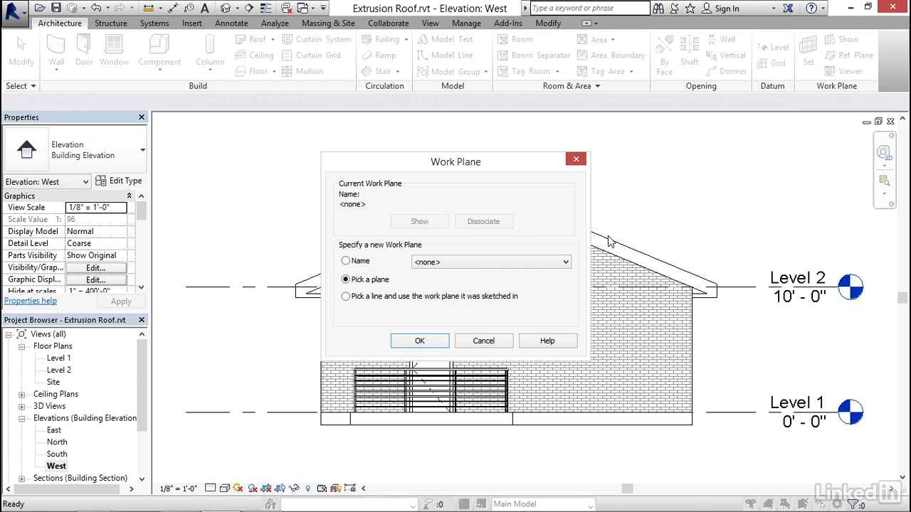
Step: Pick the west wall as the roof's work plane, referenced to Level 2 at 0' offset
left_click(466, 264)
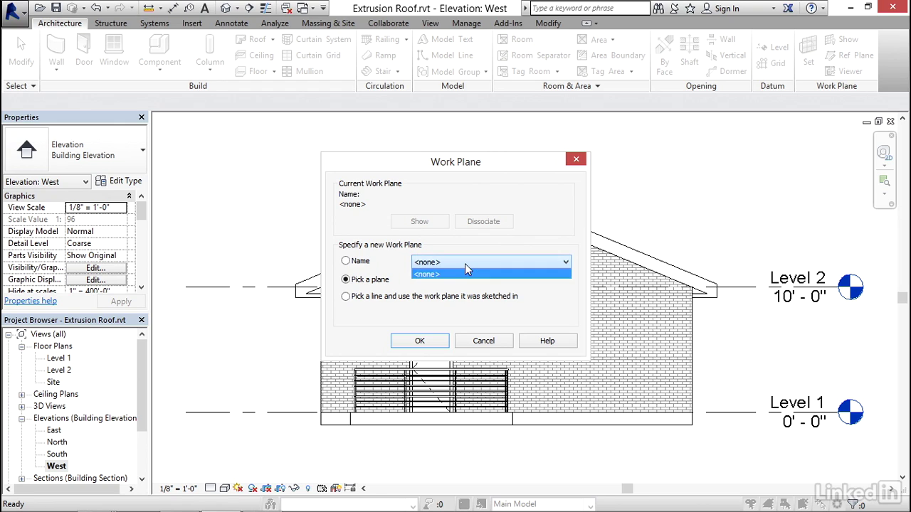
left_click(465, 264)
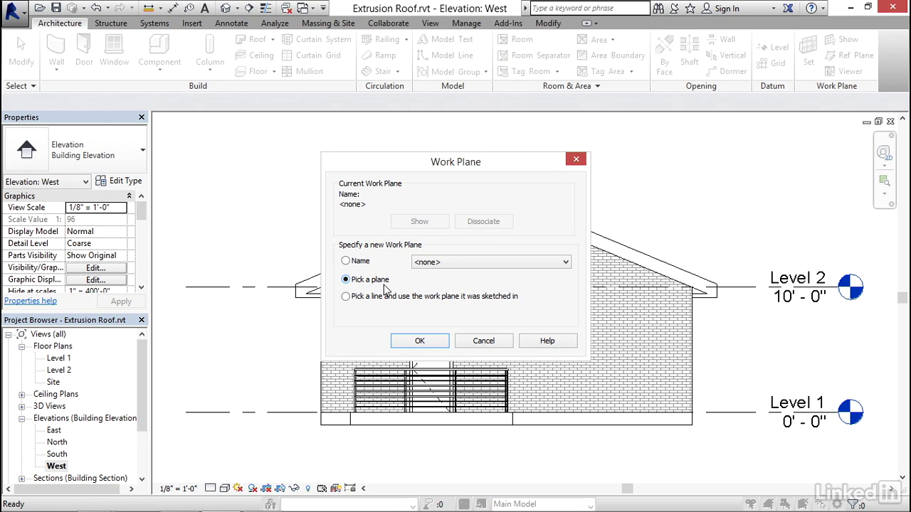
left_click(419, 340)
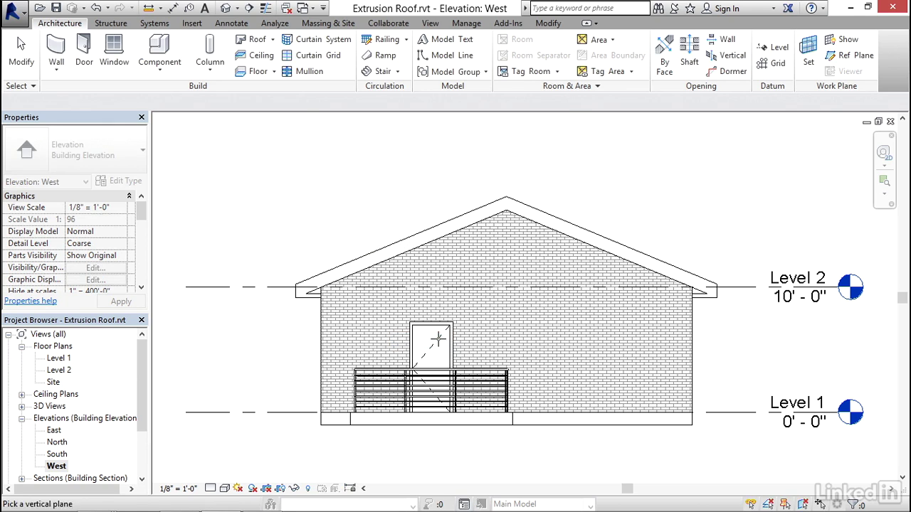
left_click(549, 271)
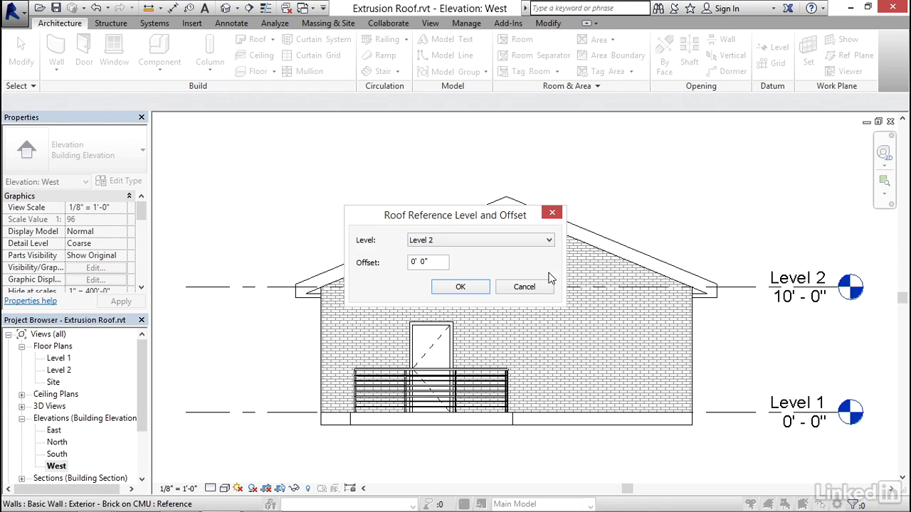
left_click(459, 241)
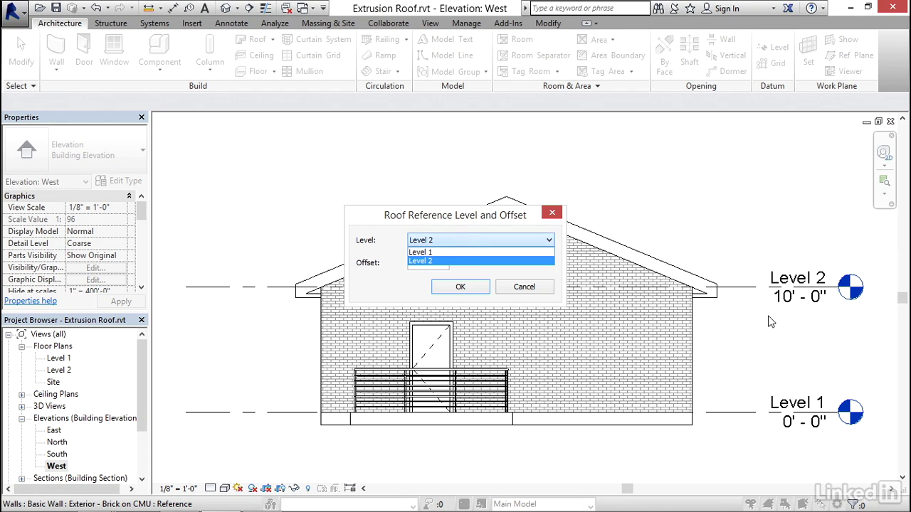
left_click(767, 290)
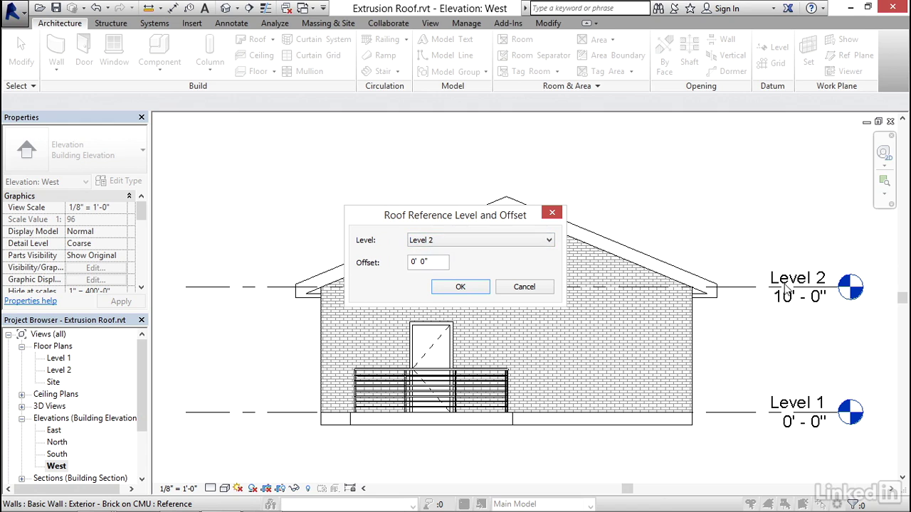
left_click(476, 288)
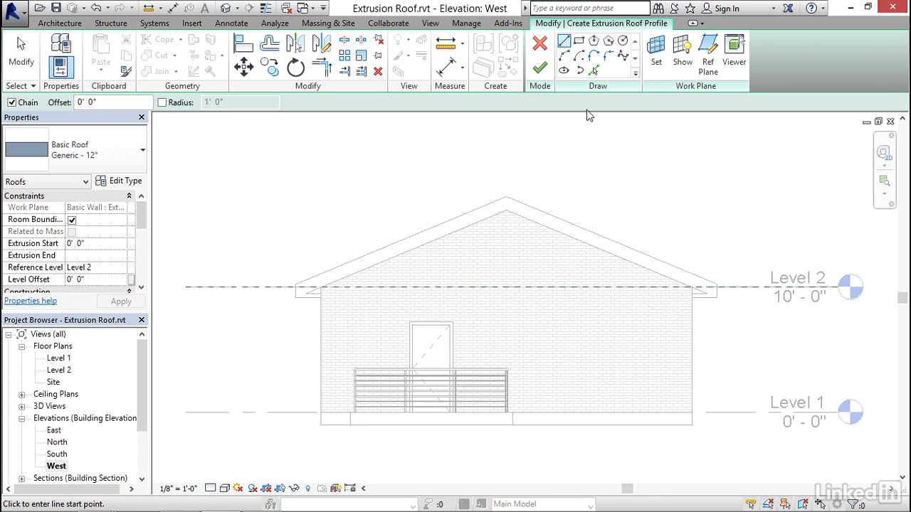
Step: Draw a start-end-radius arc from the wall, then a tangent arc up toward the gable
left_click(563, 55)
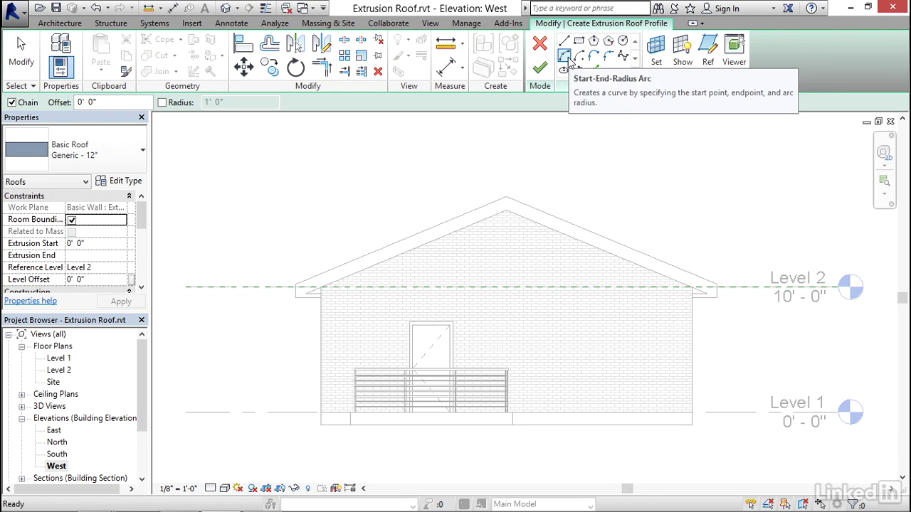
left_click(342, 307)
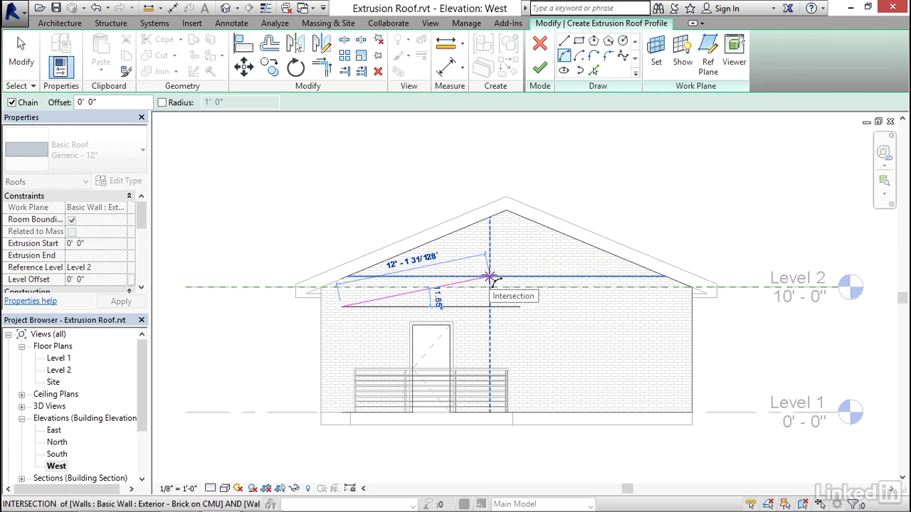
left_click(489, 272)
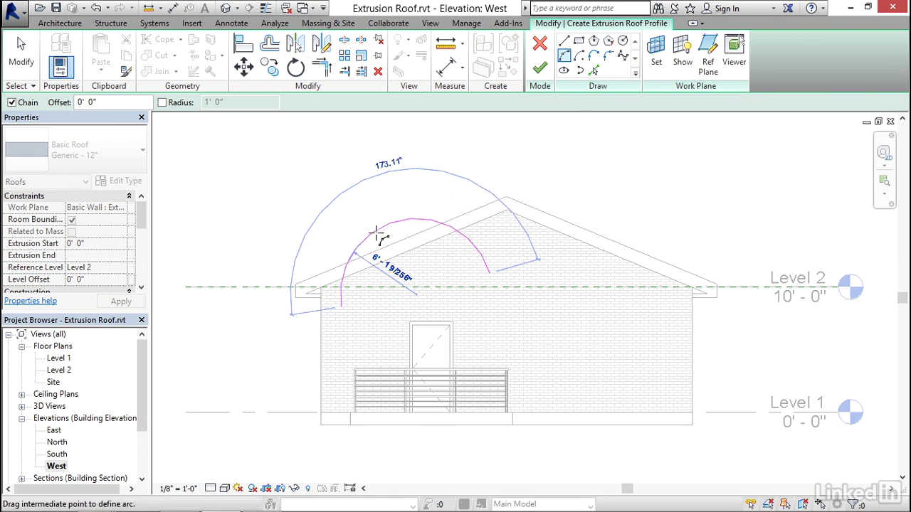
left_click(414, 277)
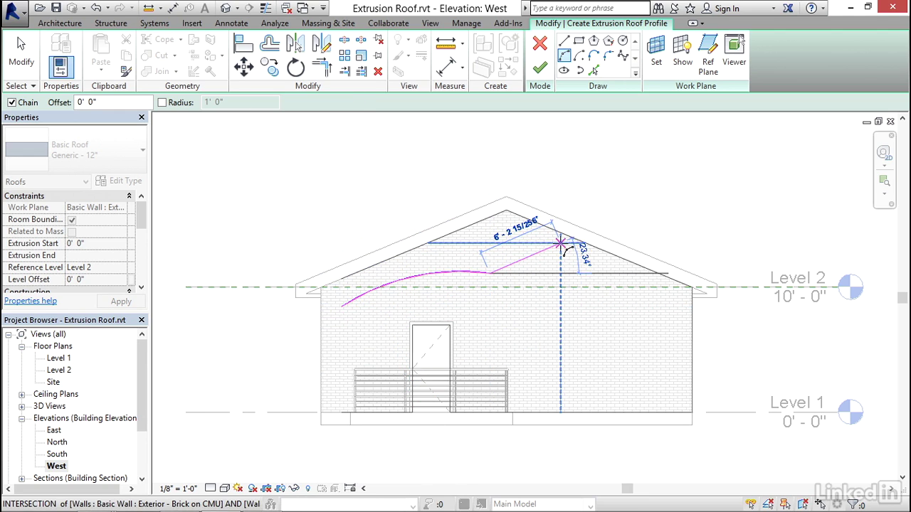
key("a")
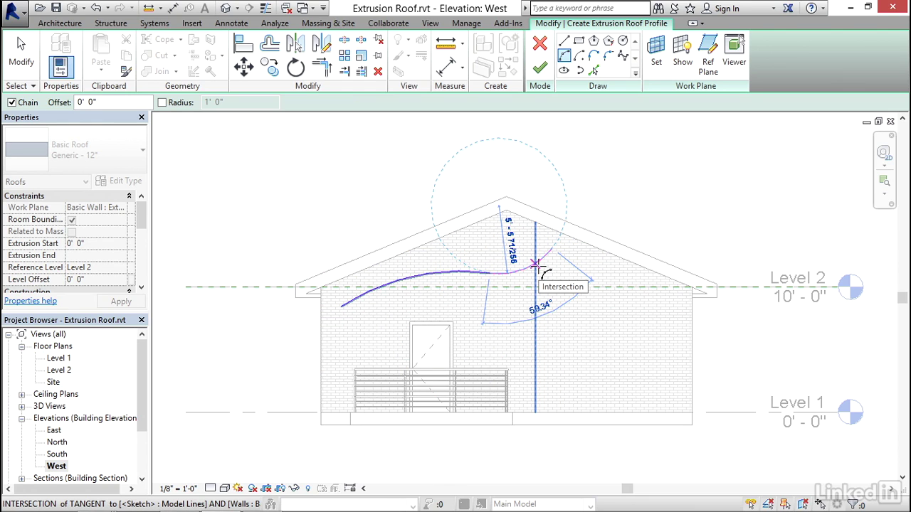
left_click(552, 248)
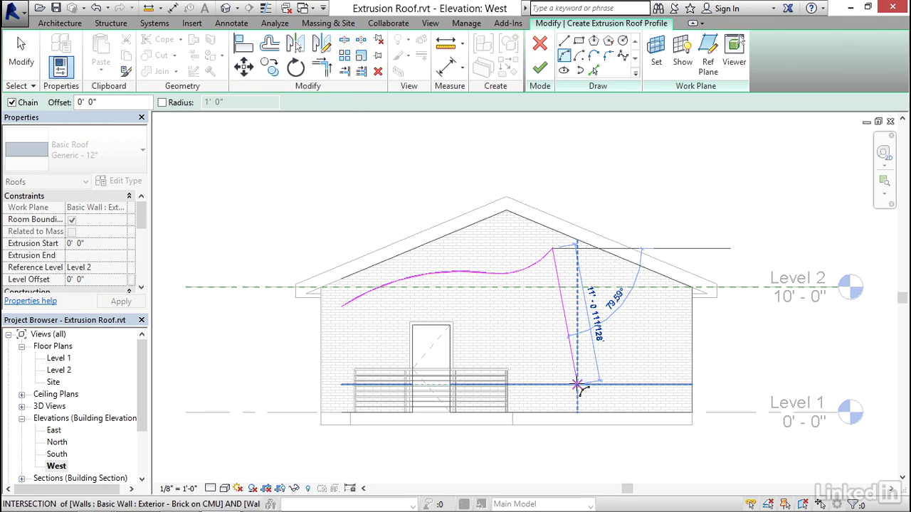
left_click(20, 73)
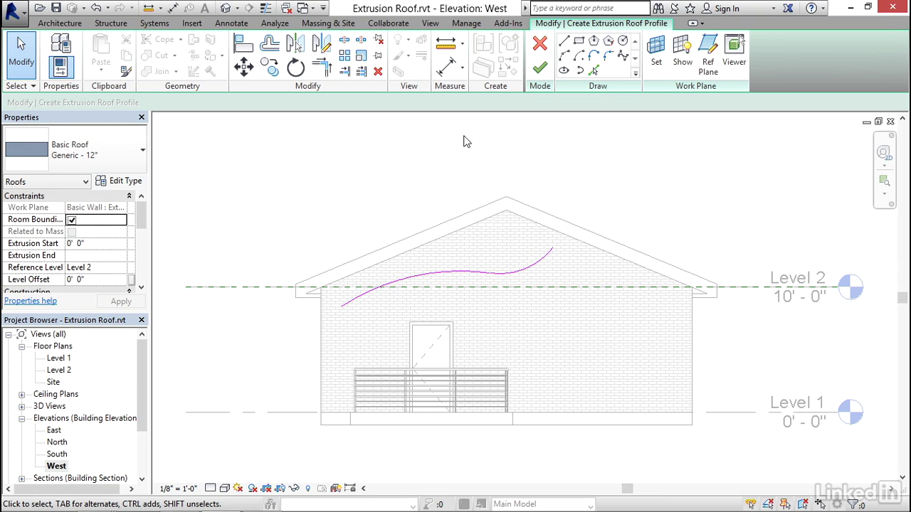
Step: Finish the sketch to create the extrusion roof and set its type to Generic - 9"
left_click(563, 56)
left_click(540, 69)
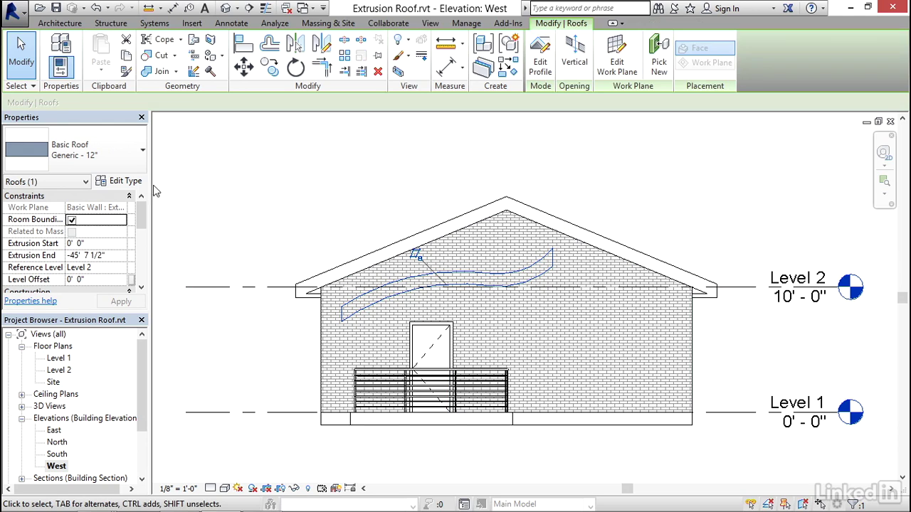
left_click(60, 165)
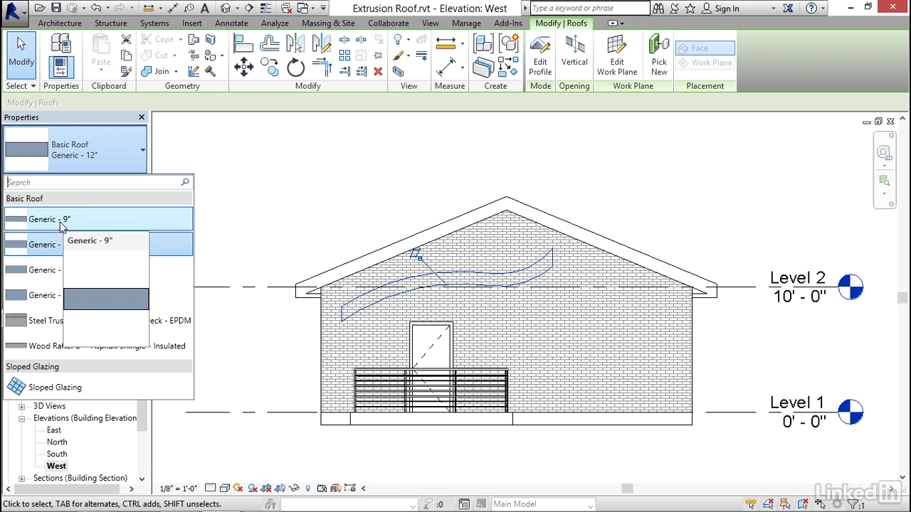
key("Escape")
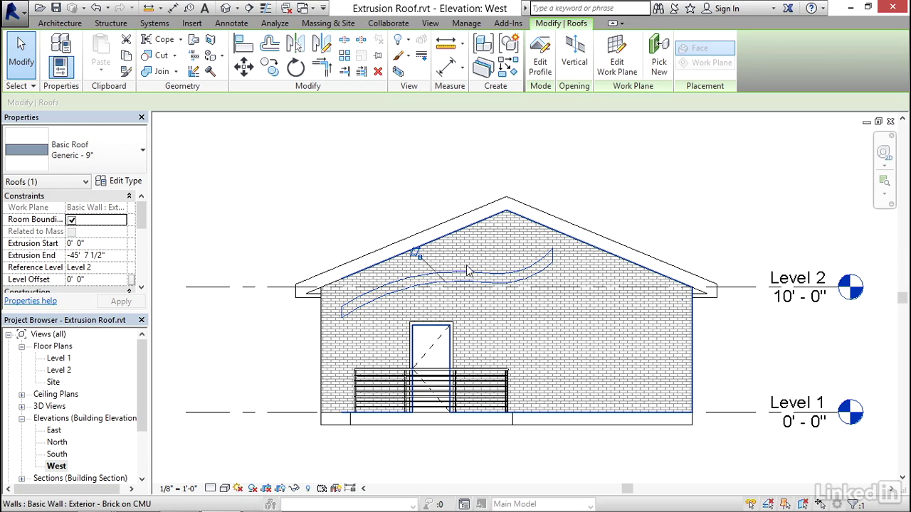
left_click(377, 192)
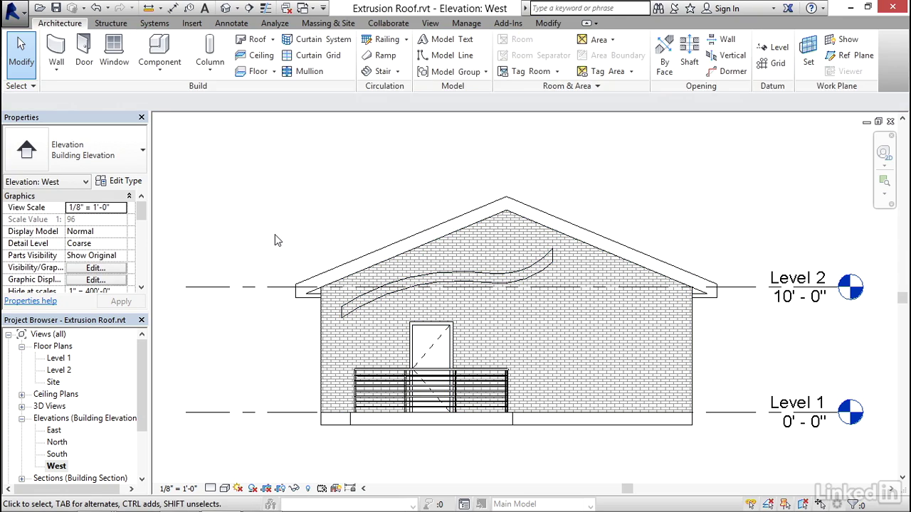
Step: Expand 3D Views in the Project Browser and open the {3D} view
left_click(22, 406)
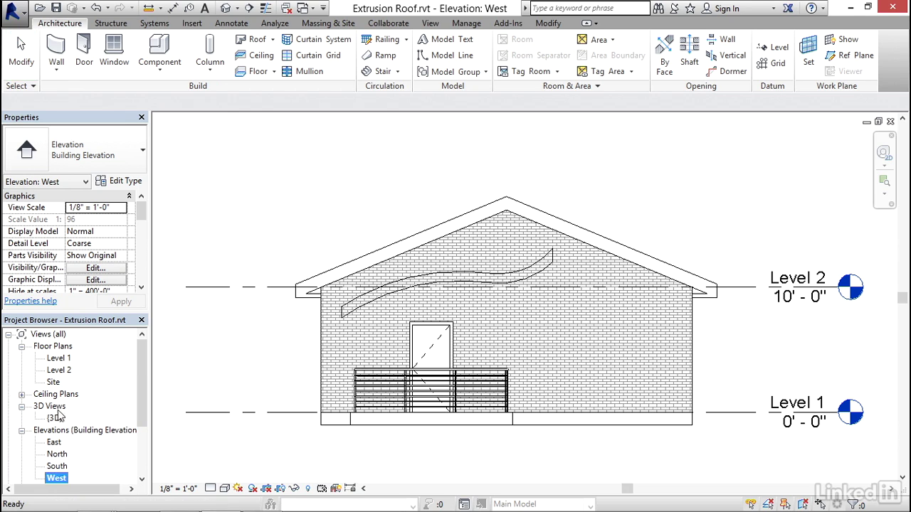
double_click(55, 418)
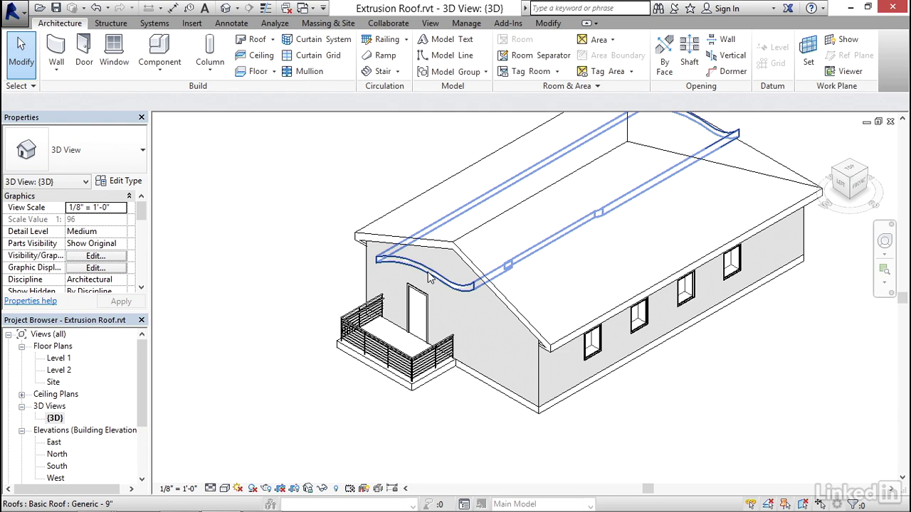
Step: Drag the roof's end handles to shrink it to a porch canopy, Extrusion End 2' 0 25/64"
left_click(429, 278)
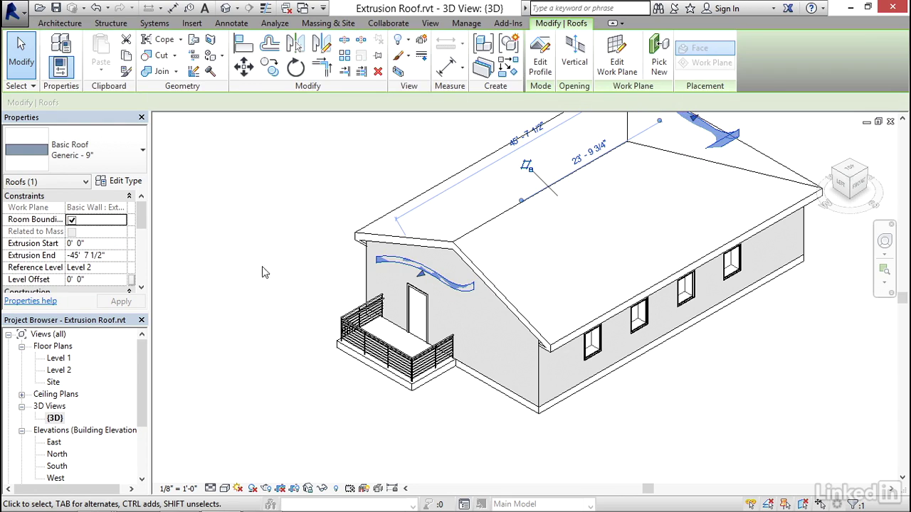
left_click(95, 243)
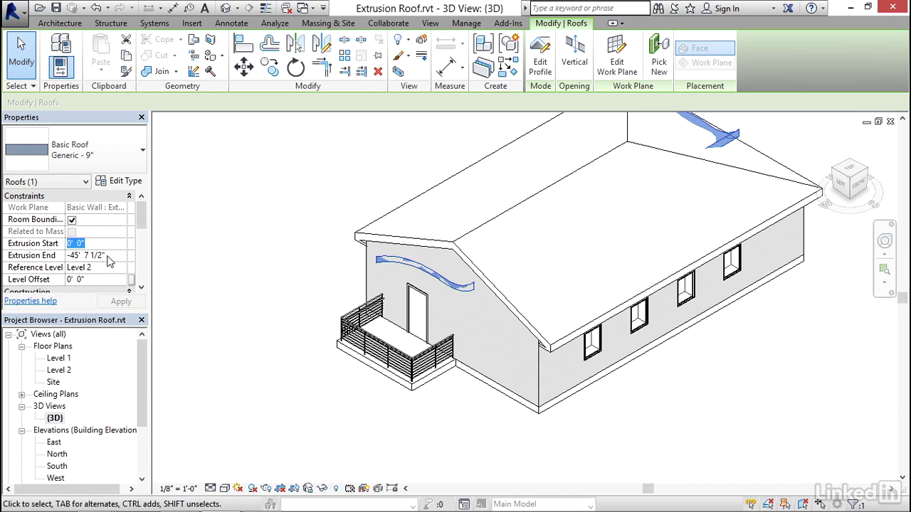
left_click(110, 255)
left_click_drag(112, 256, 56, 261)
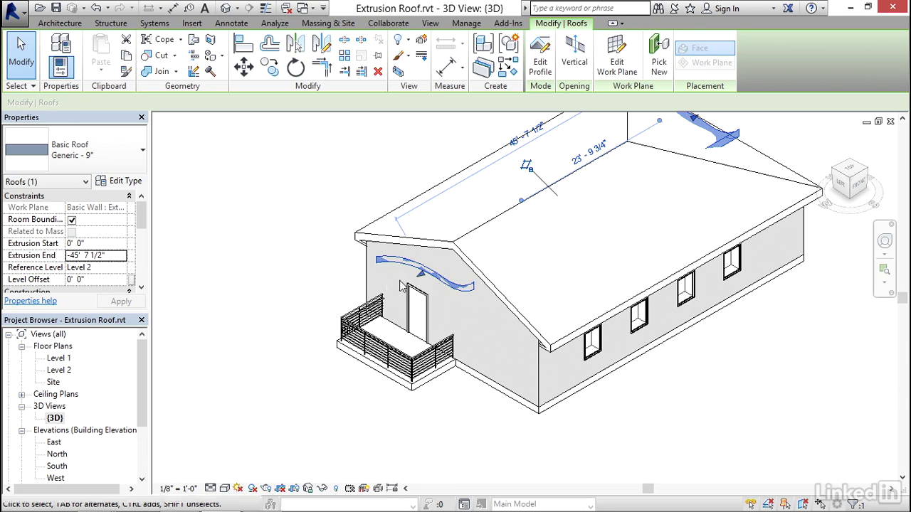
left_click_drag(421, 276, 328, 314)
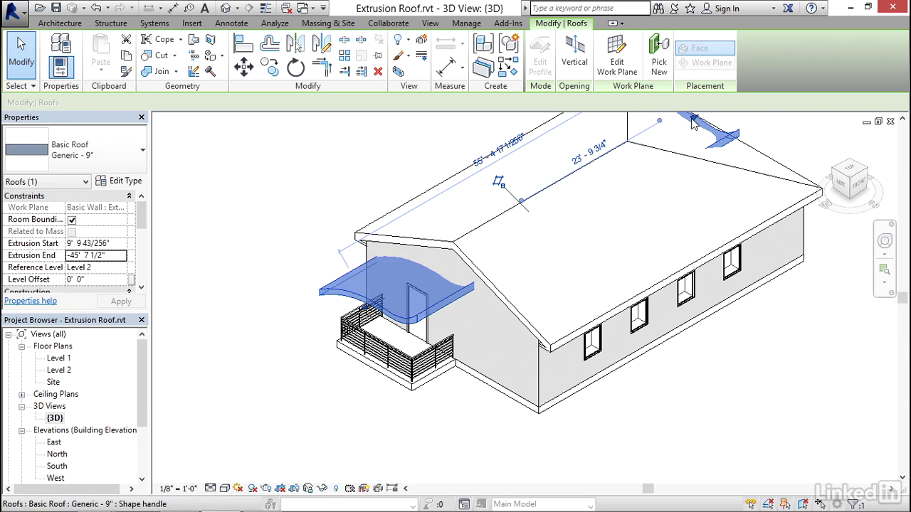
left_click_drag(693, 119, 250, 316)
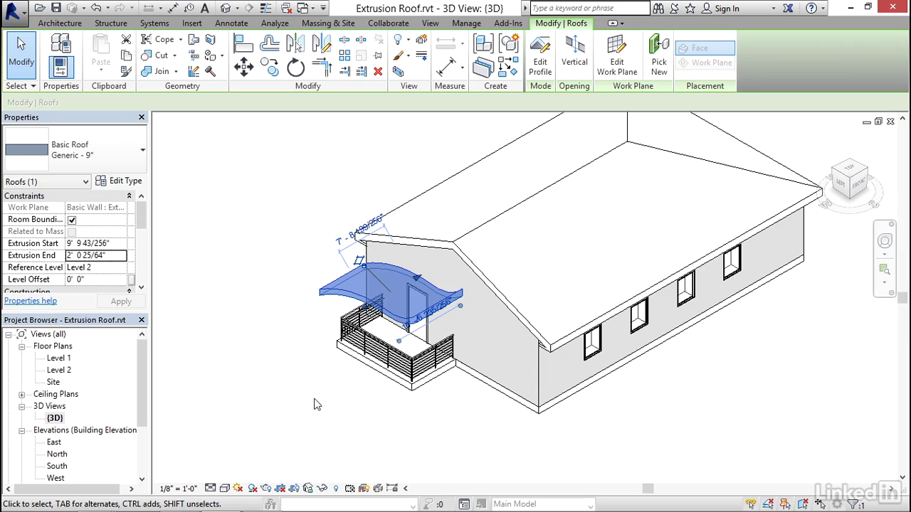
middle_click_drag(595, 326, 644, 338, "shift")
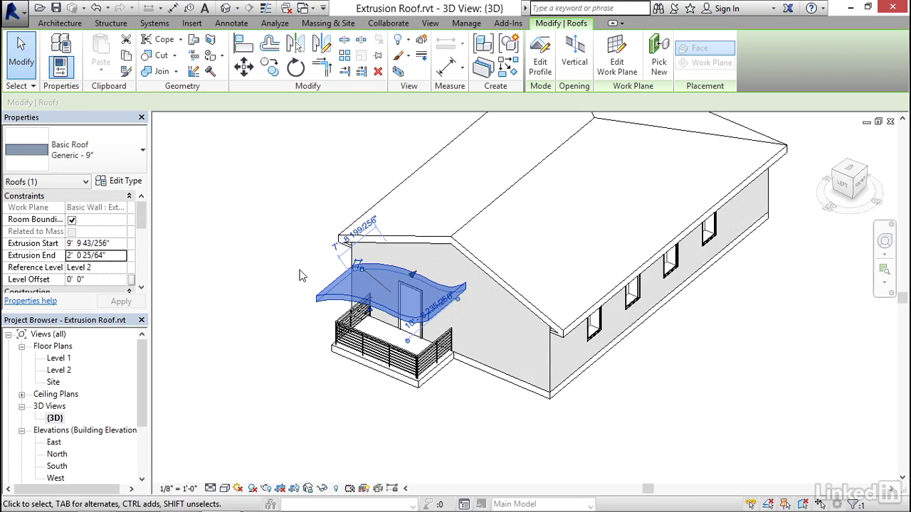
Step: Set the canopy's Extrusion Start to 10' 0"
left_click(121, 244)
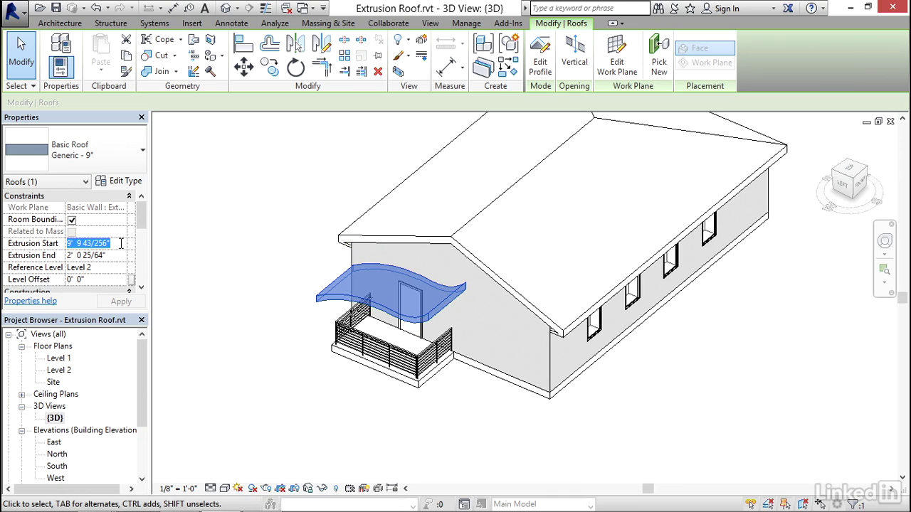
type("10' 0\"")
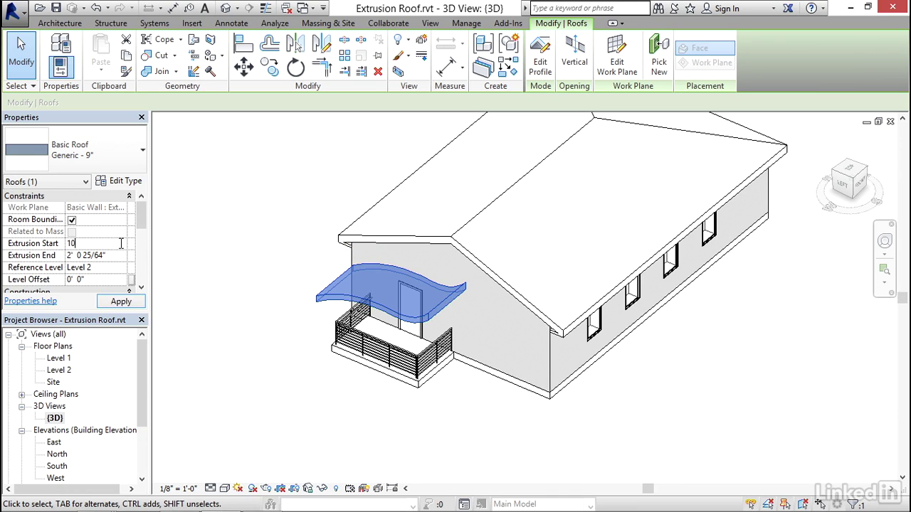
mouse_move(276, 264)
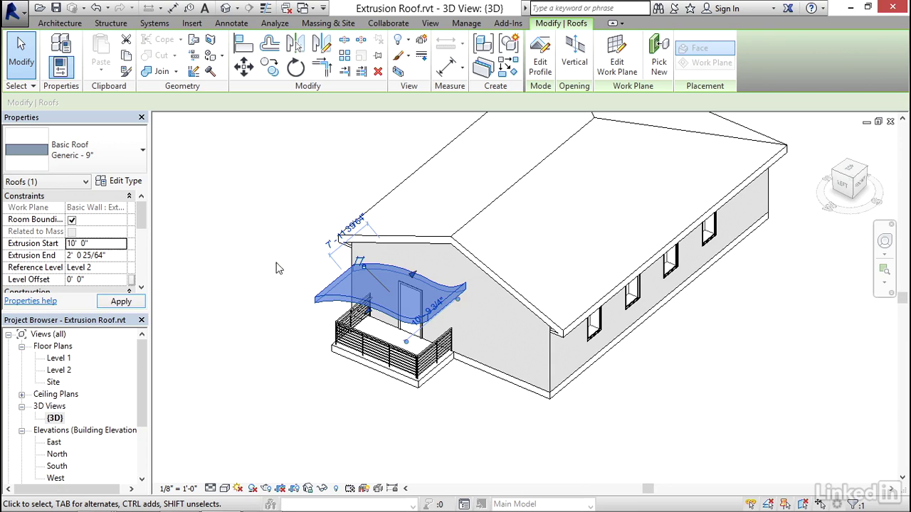
left_click(116, 255)
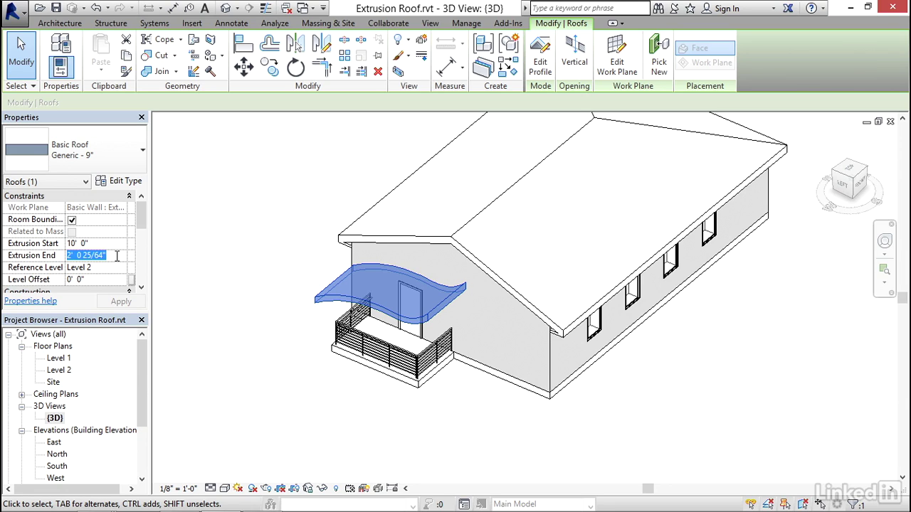
Step: Align the roof's end edge to the west wall face, giving Extrusion End 0' 0"
left_click(243, 44)
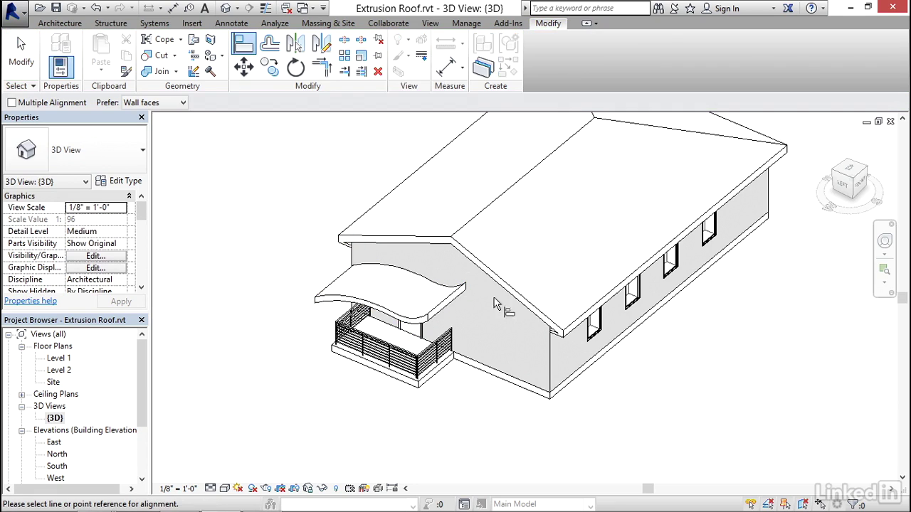
left_click(527, 388)
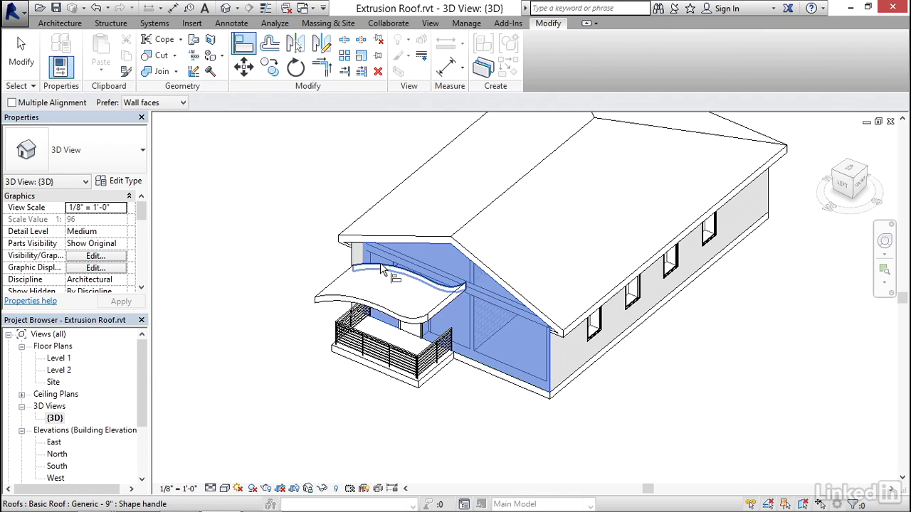
left_click(383, 270)
key("Escape")
key("Escape")
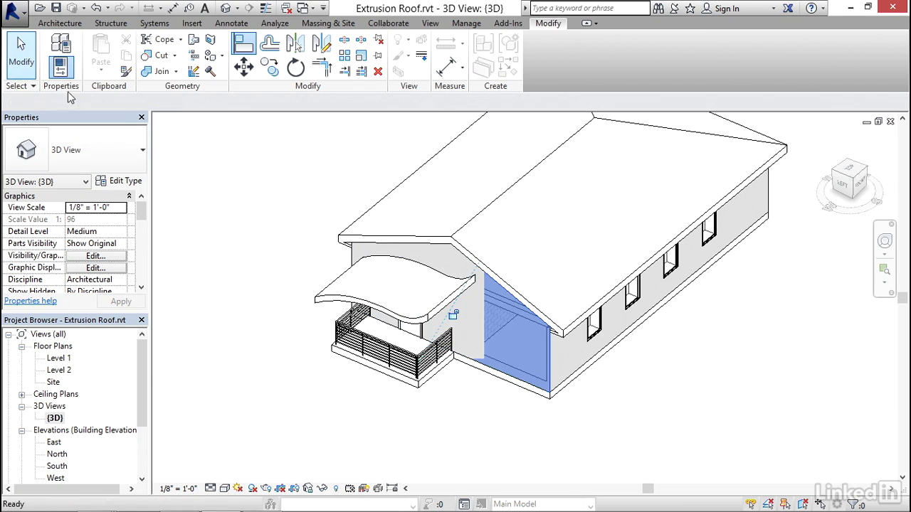
left_click(337, 283)
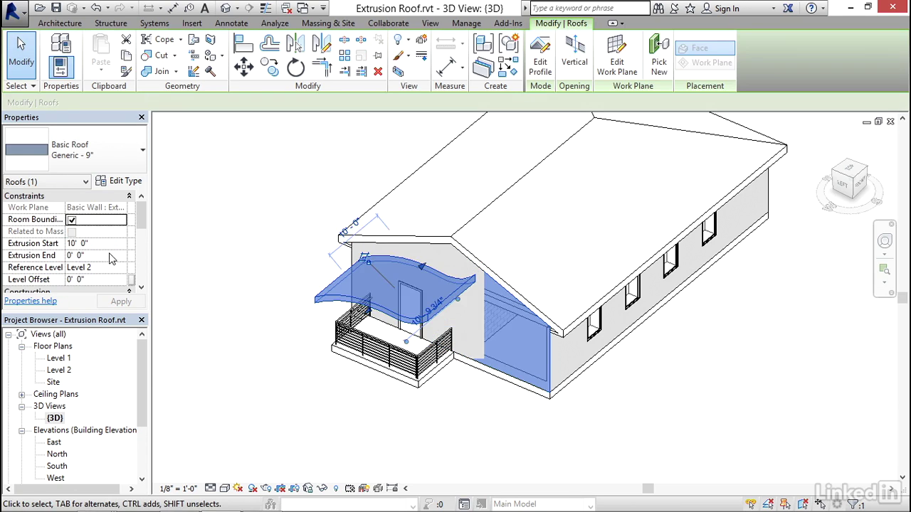
left_click(106, 258)
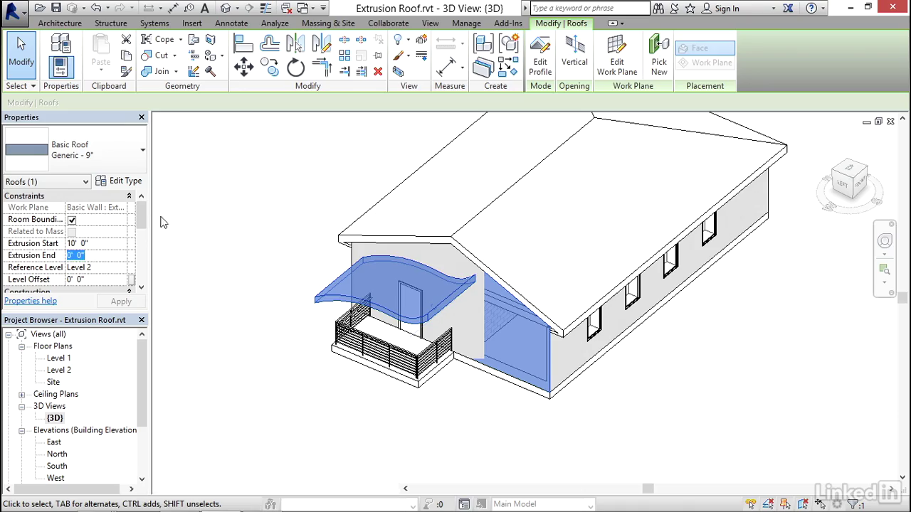
left_click(208, 212)
middle_click_drag(255, 247, 199, 245, "shift")
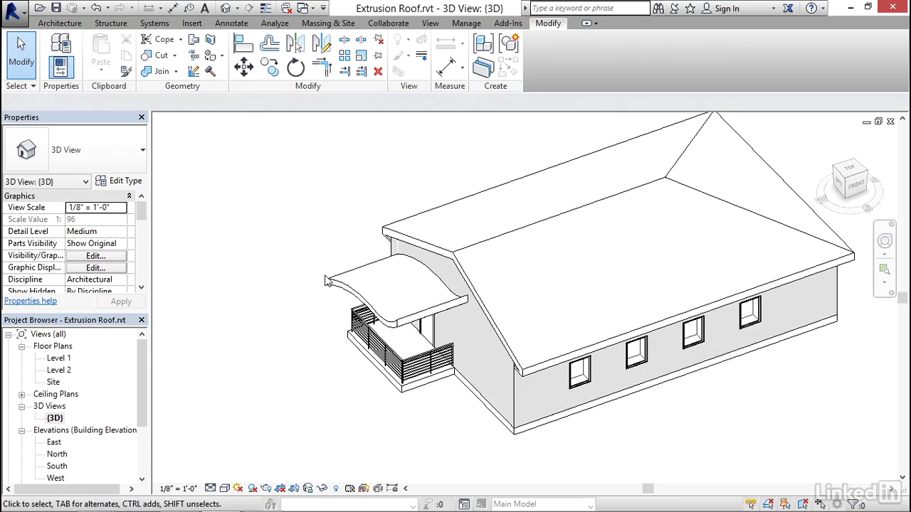